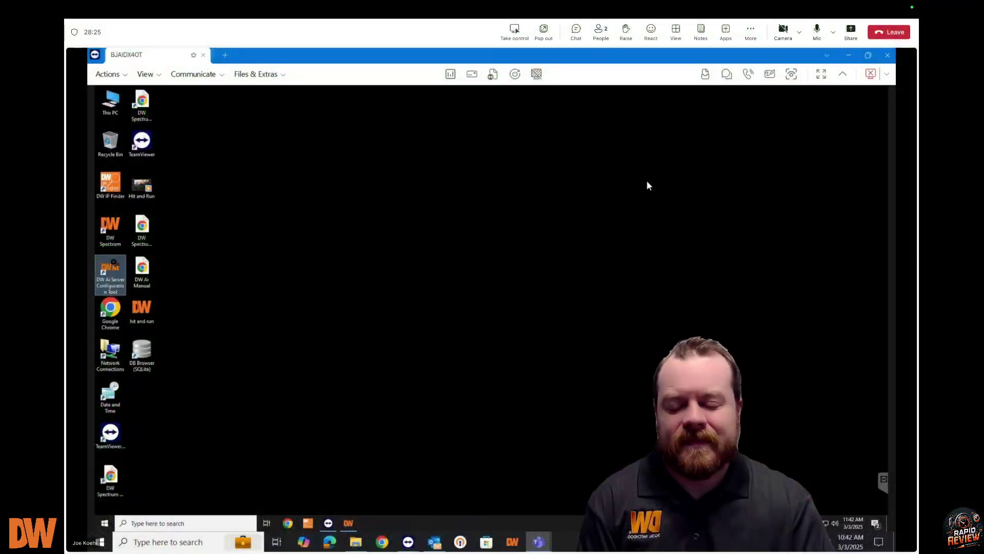
Step: Check the live camera view in DW Spectrum, then minimize the video client to the desktop
left_click(348, 523)
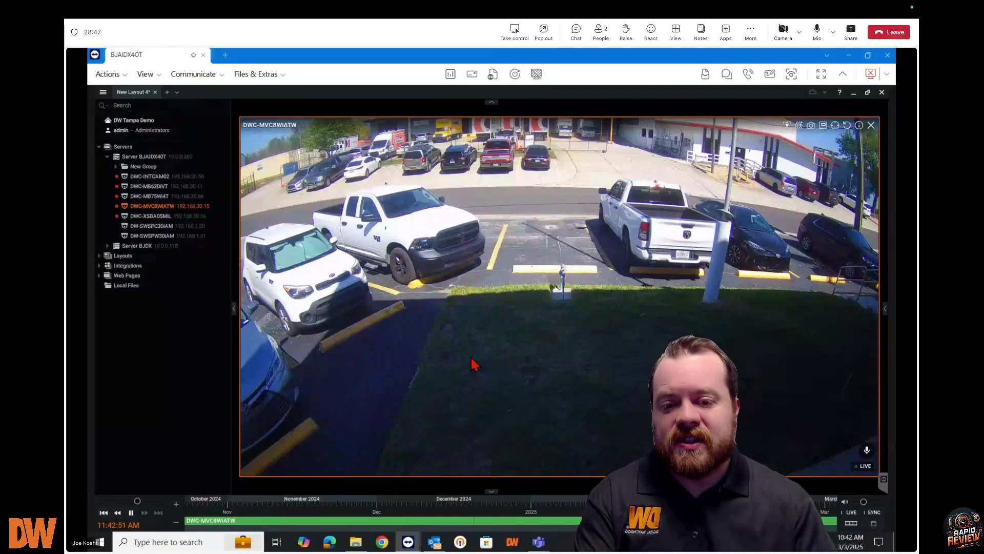
right_click(481, 319)
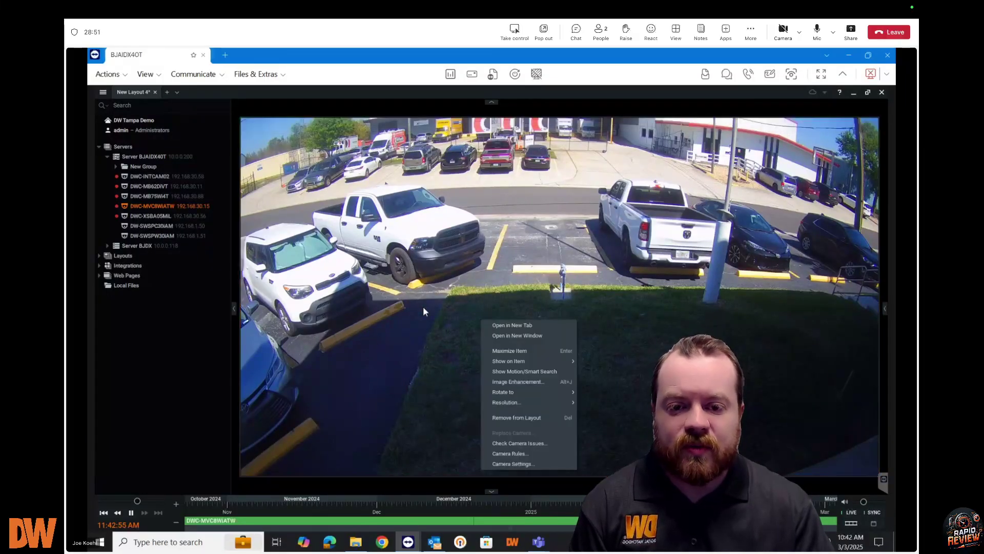
left_click(430, 216)
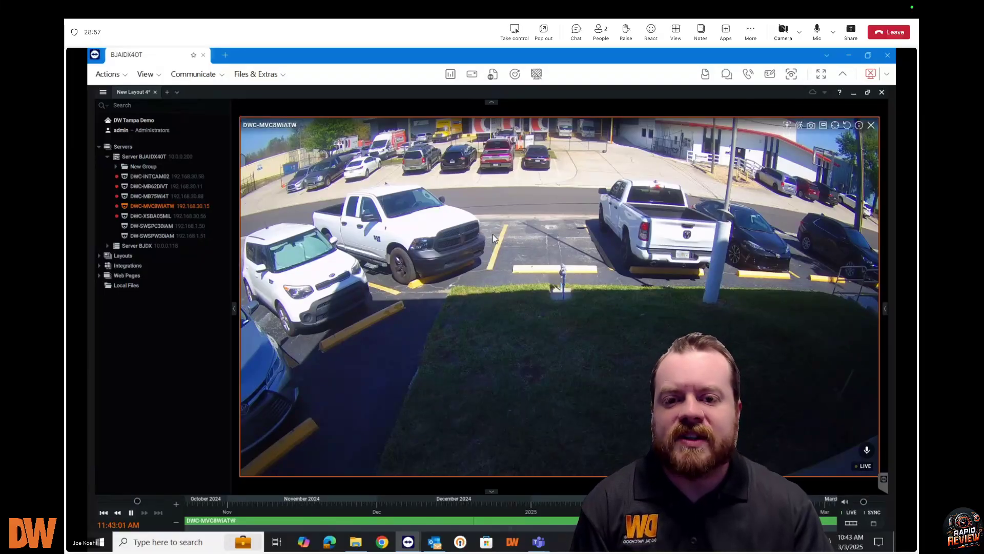
left_click(853, 94)
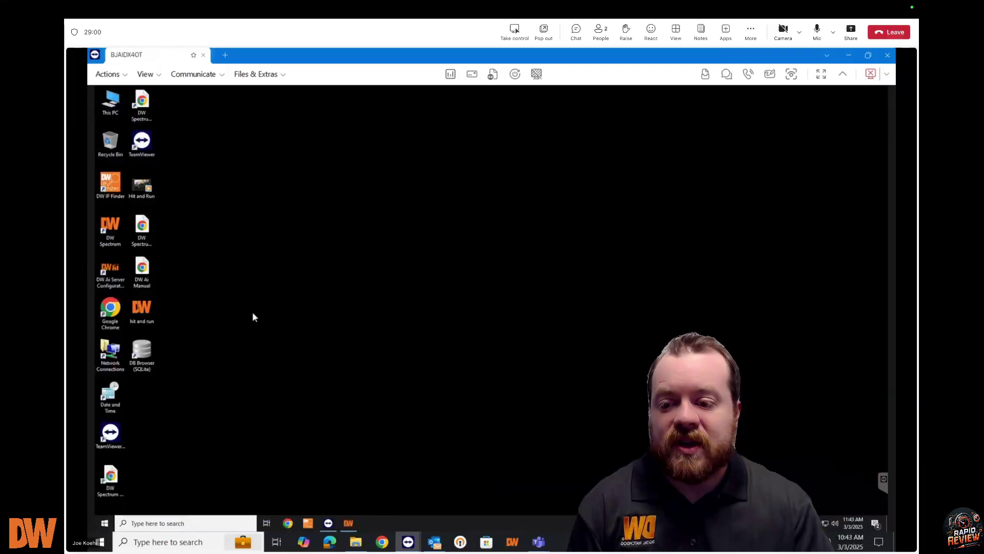
Step: Launch DW Ai Server Configuration Tool, connect to localhost, and list server BJAIDX40T's cameras
double_click(113, 278)
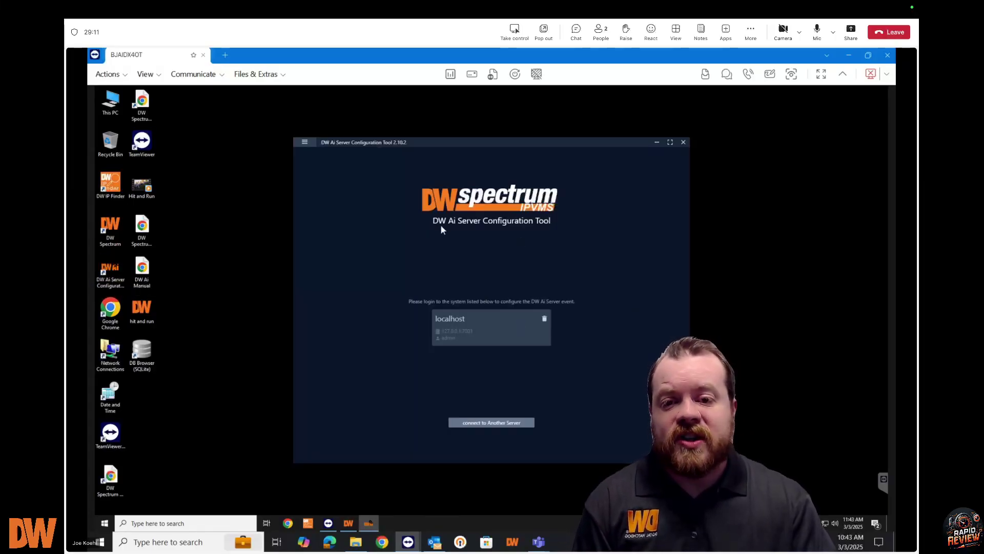
left_click(491, 319)
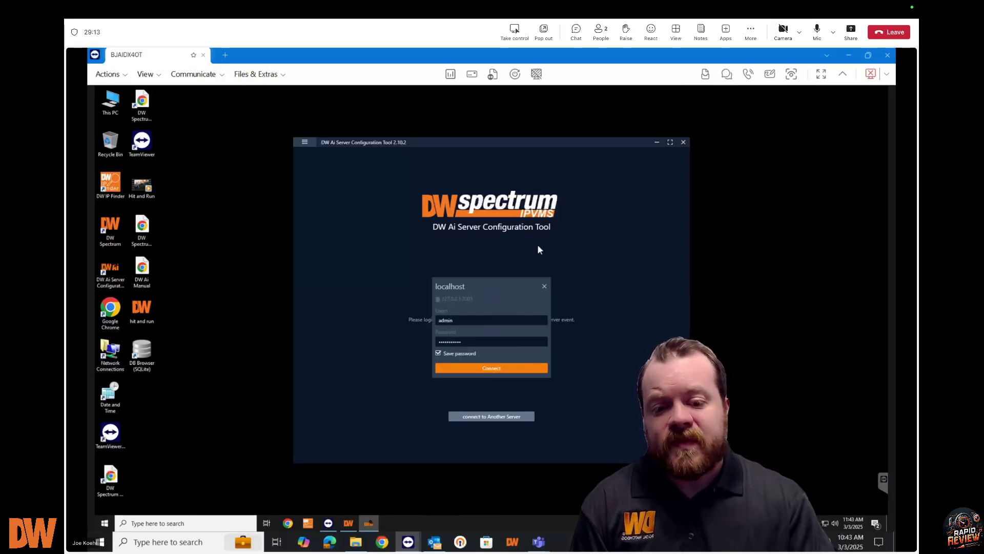
left_click(492, 369)
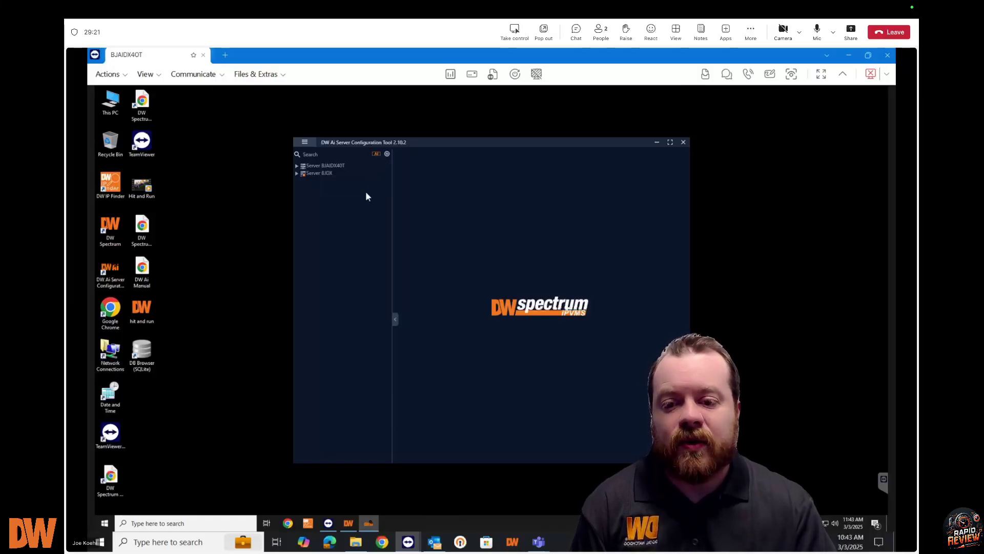
left_click(297, 166)
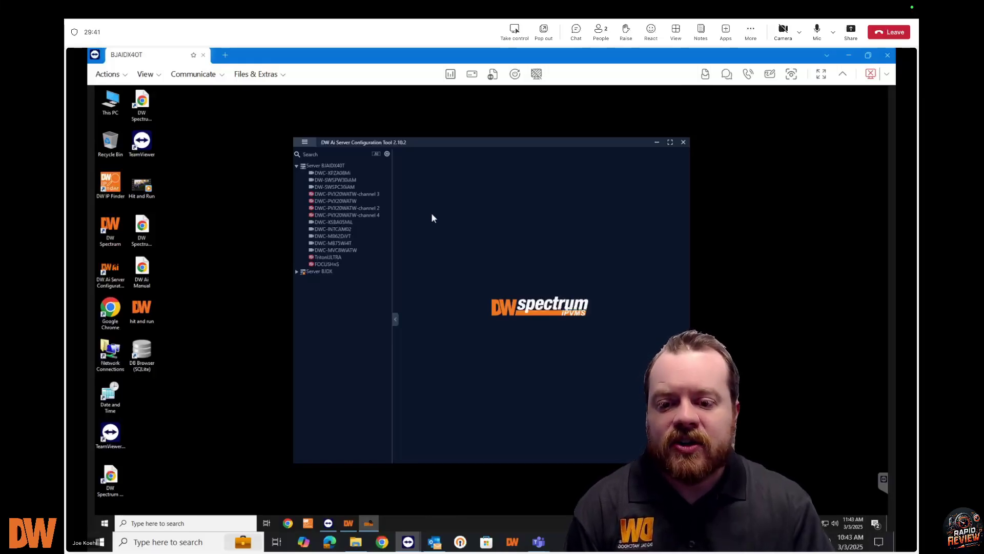
Step: Select camera DWC-MVC8WiATW under BJAIDX40T and switch on its DW Ai Server Plugin
left_click(336, 250)
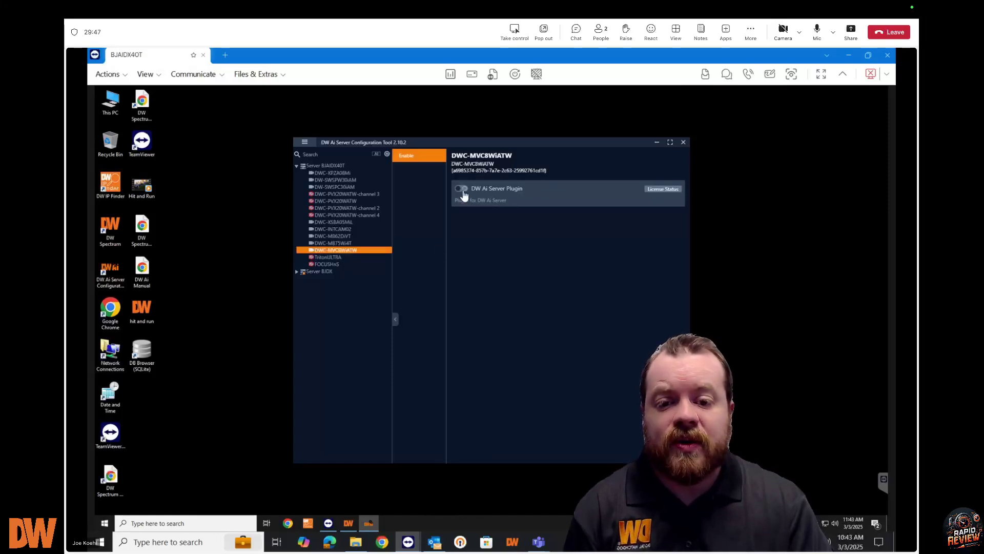
left_click(462, 189)
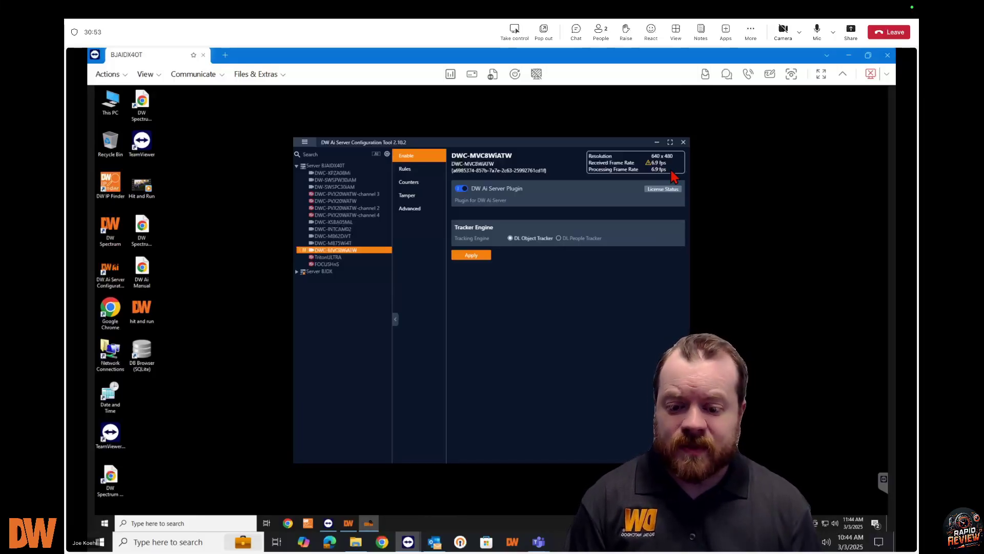
Step: Apply the plugin with the DL Object Tracker engine and confirm the successful update
left_click(476, 256)
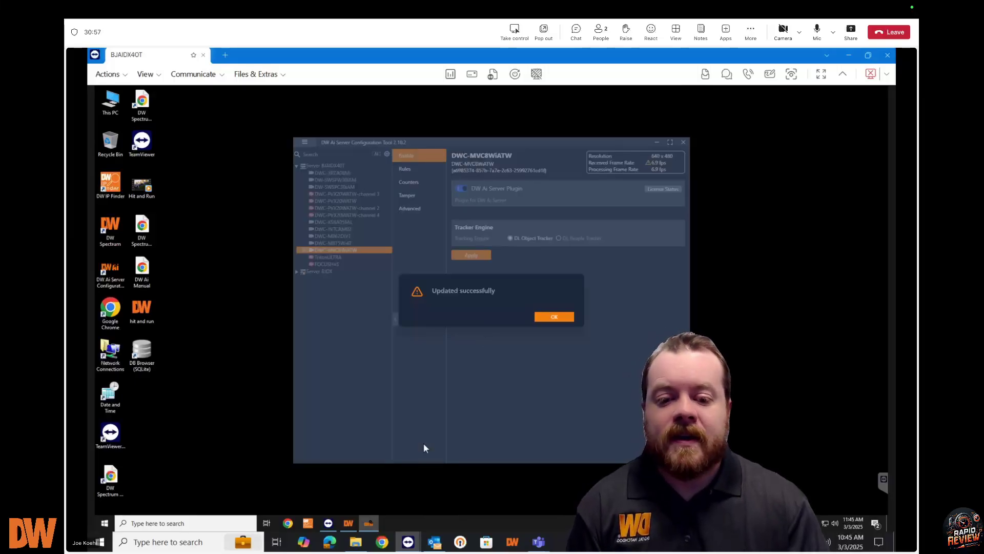
left_click(554, 317)
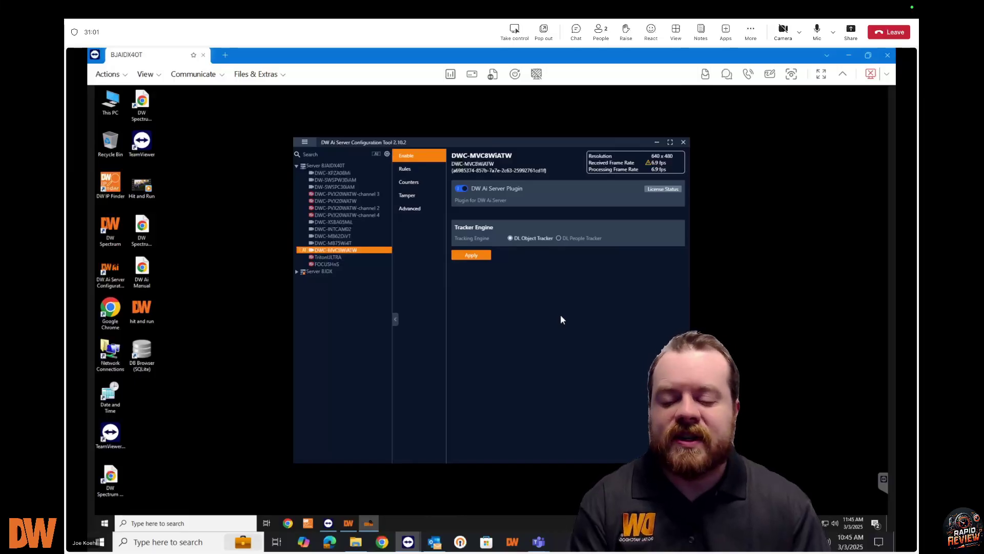
Step: Open DWC-MVC8WiATW's advanced camera settings and keep the secondary stream at 640x480
left_click(349, 524)
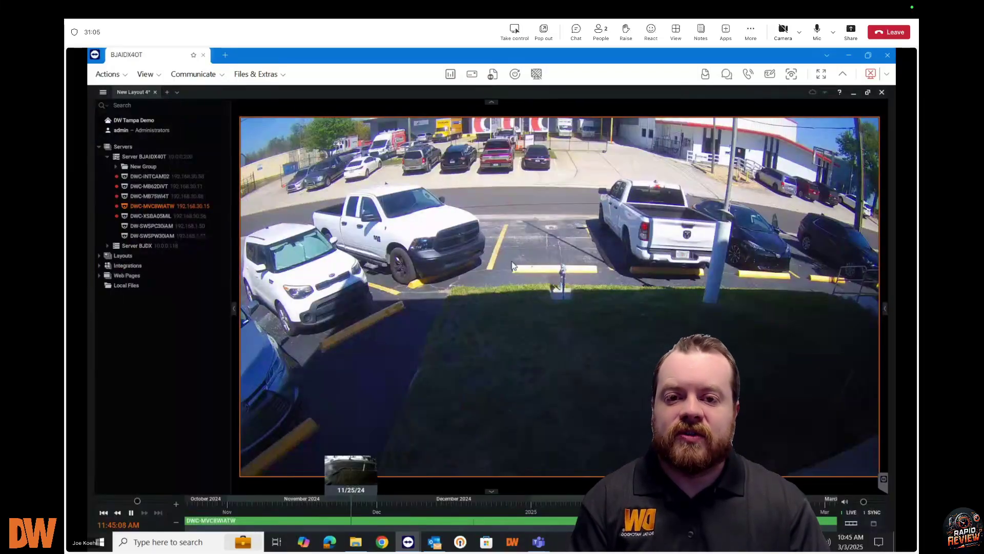
right_click(511, 261)
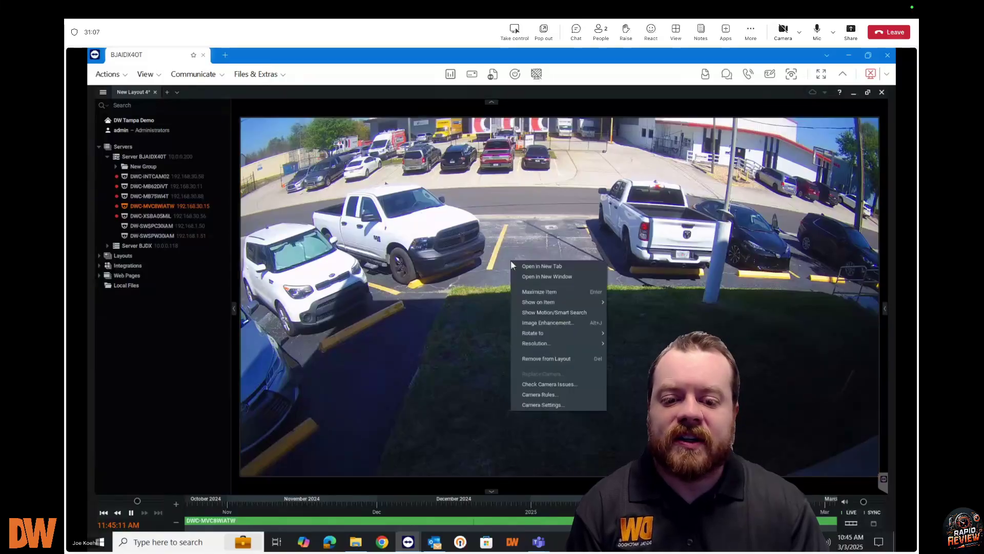
left_click(562, 404)
left_click(483, 160)
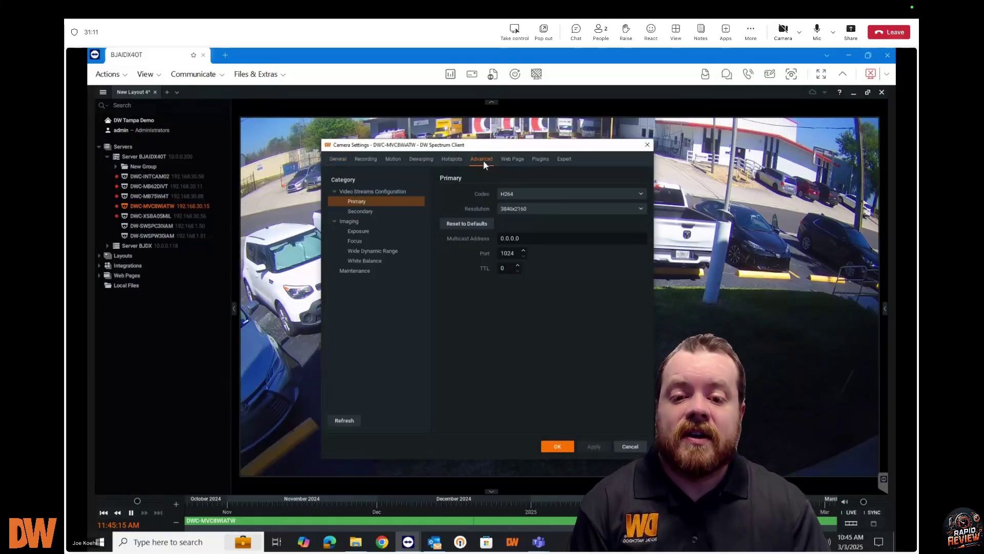
left_click(400, 211)
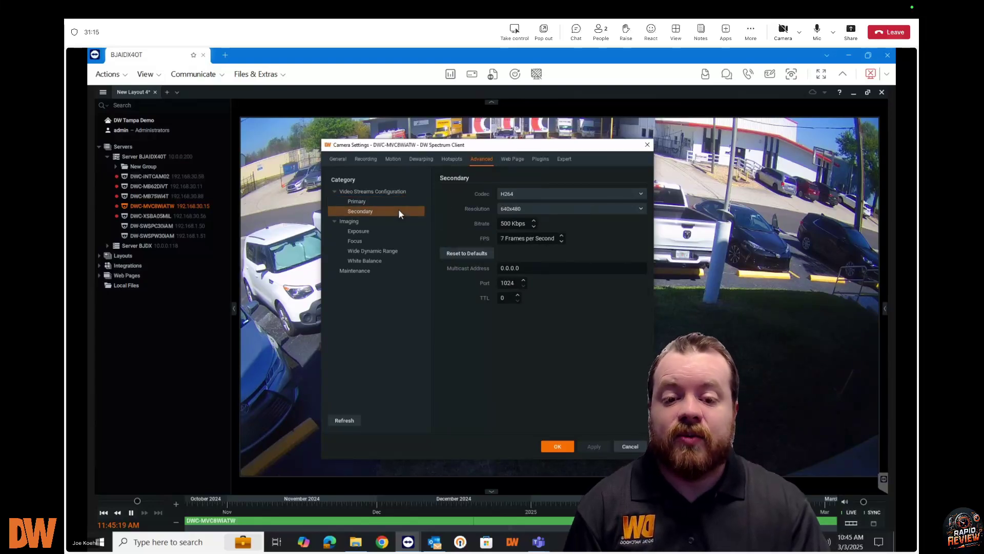
left_click(567, 210)
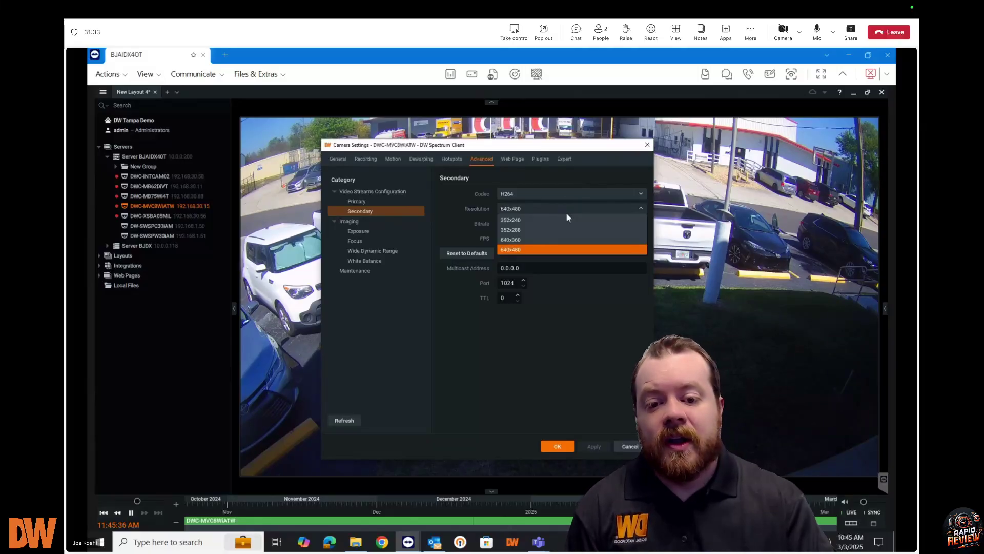
left_click(568, 250)
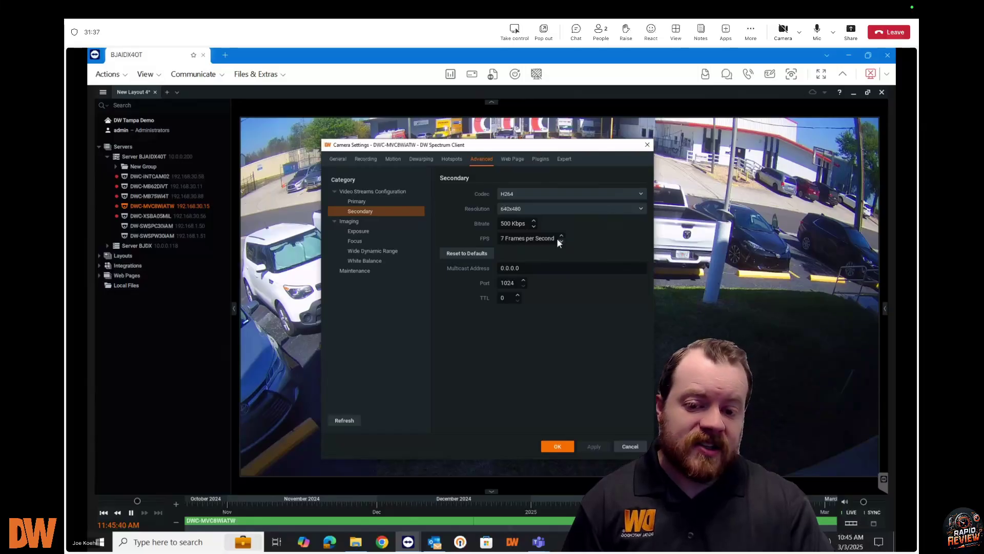
Step: Raise the secondary stream frame rate to 15 fps and save the camera settings
left_click(561, 236)
left_click(561, 236)
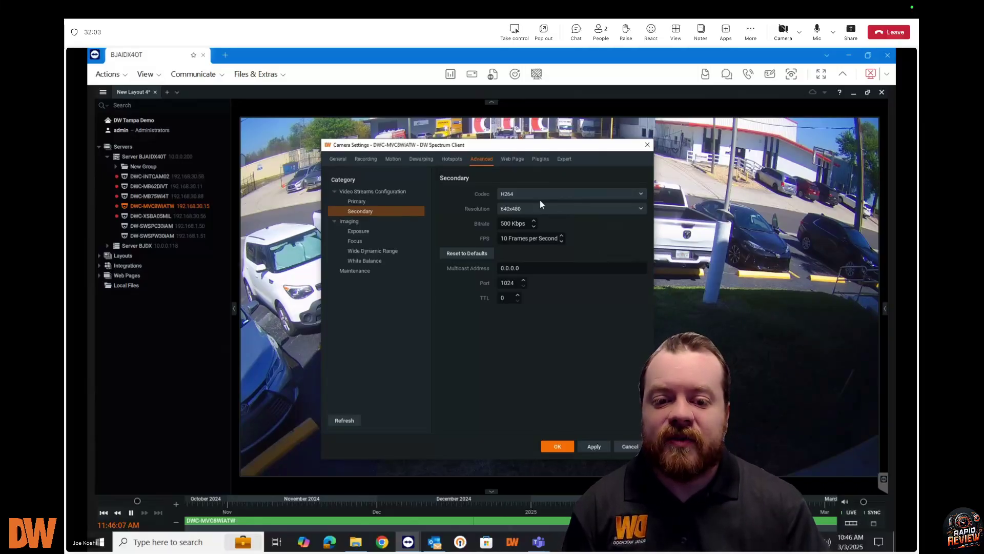
left_click(561, 236)
left_click(562, 236)
left_click(561, 236)
left_click(561, 236)
left_click(561, 235)
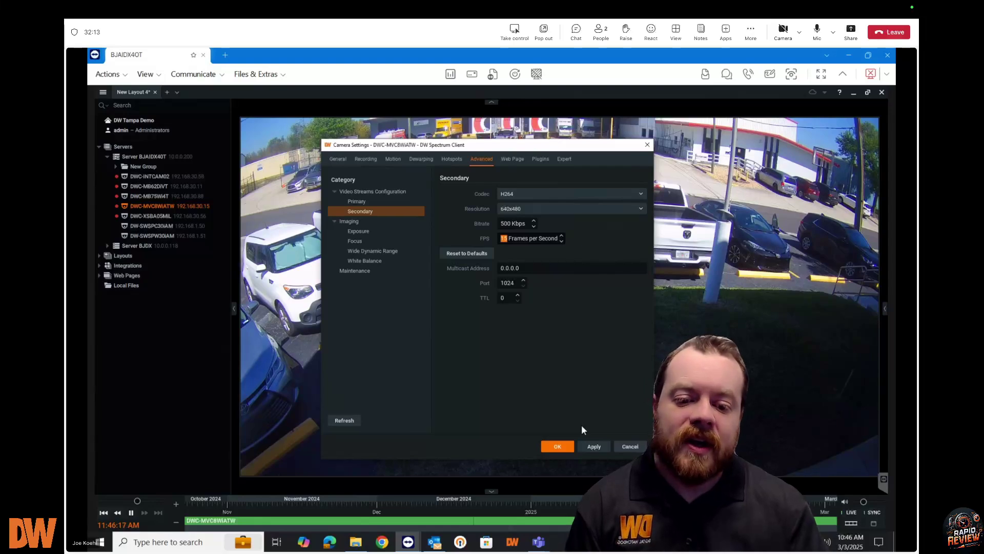
left_click(594, 447)
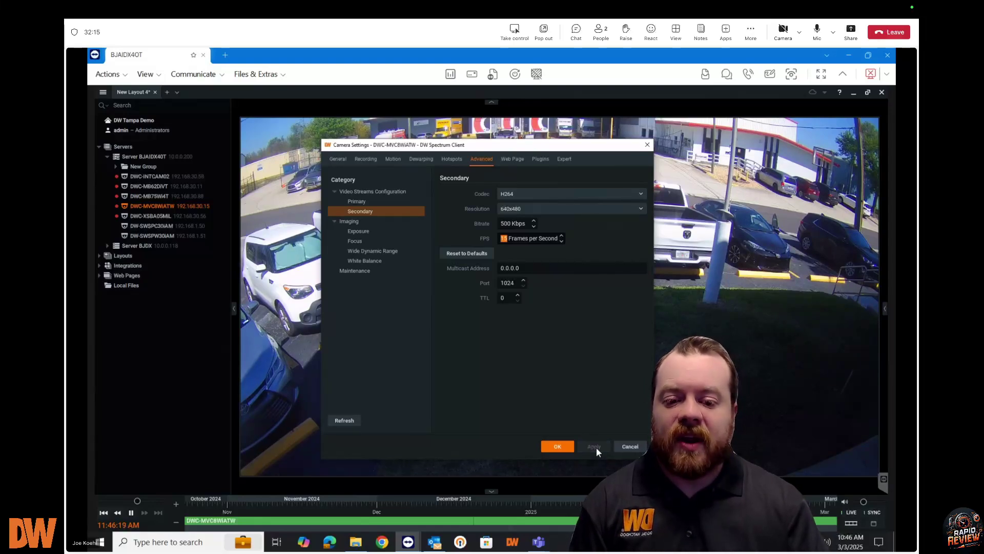
left_click(558, 447)
left_click(853, 93)
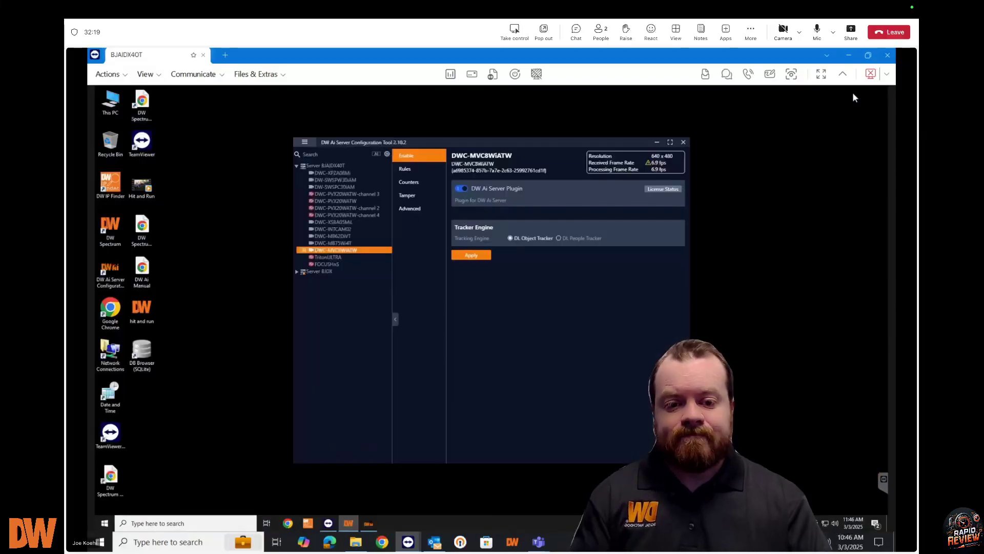
Step: Re-apply the tracker engine so DWC-MVC8WiATW processes 640 x 480 at 14.9 fps
left_click(471, 255)
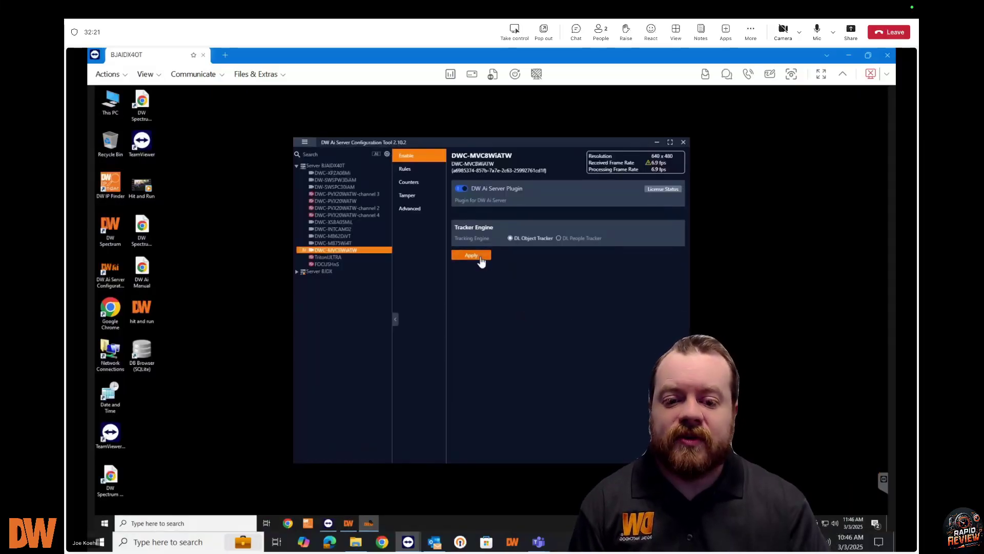
left_click(555, 317)
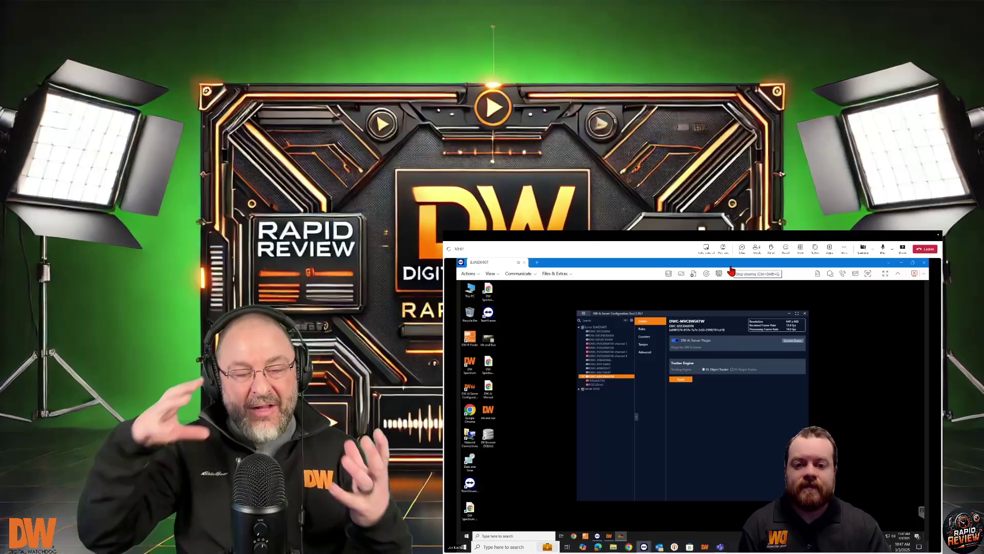
Step: Stop the remote screen share so the presenter's Blackjack Ai feed shows
left_click(731, 270)
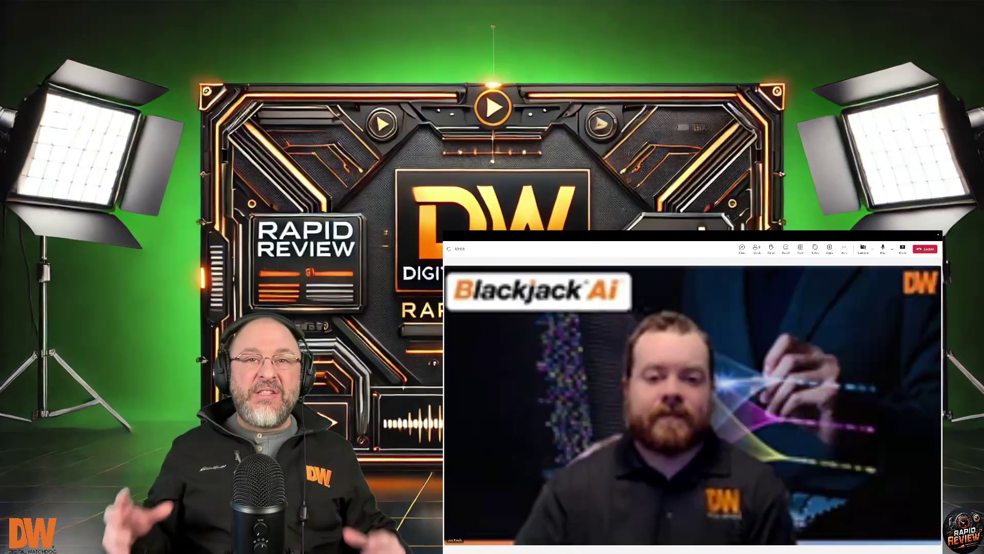